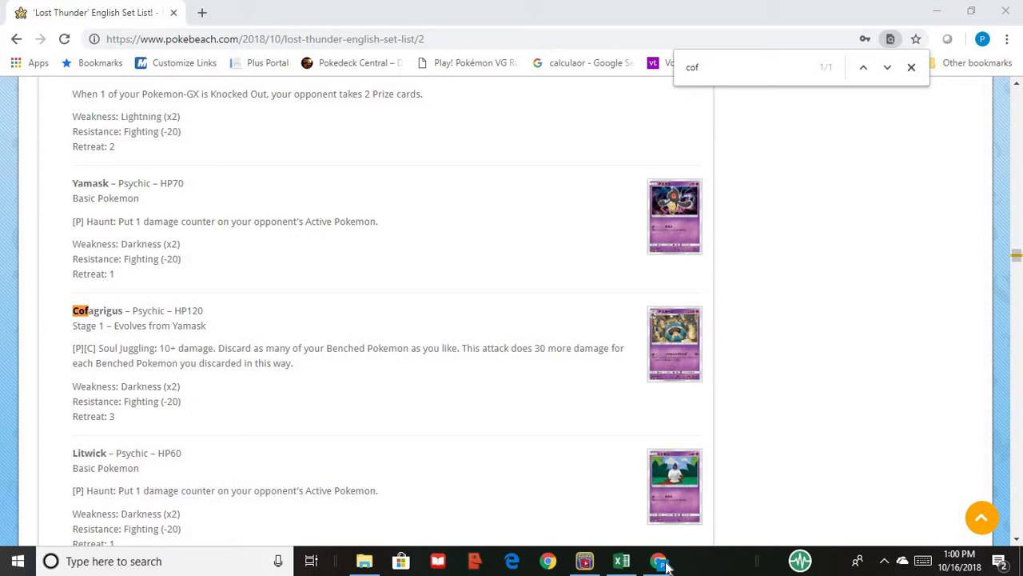
Switch to Pokemon Trading Card Game Online and browse the filtered Pokémon collection back from Tapu Lele GX to Karrablast and Giratina.
mouse_move(662, 564)
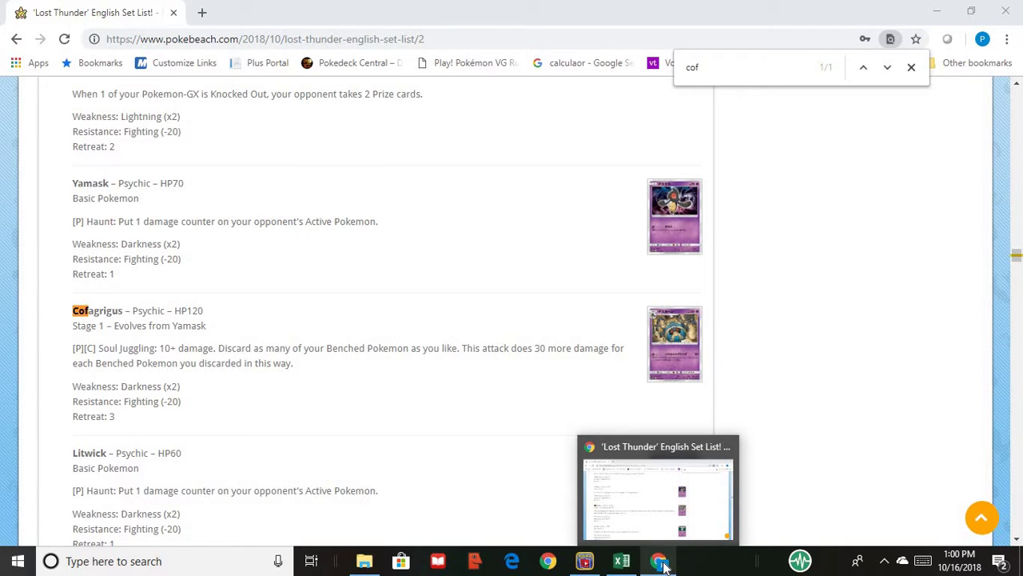
click(590, 564)
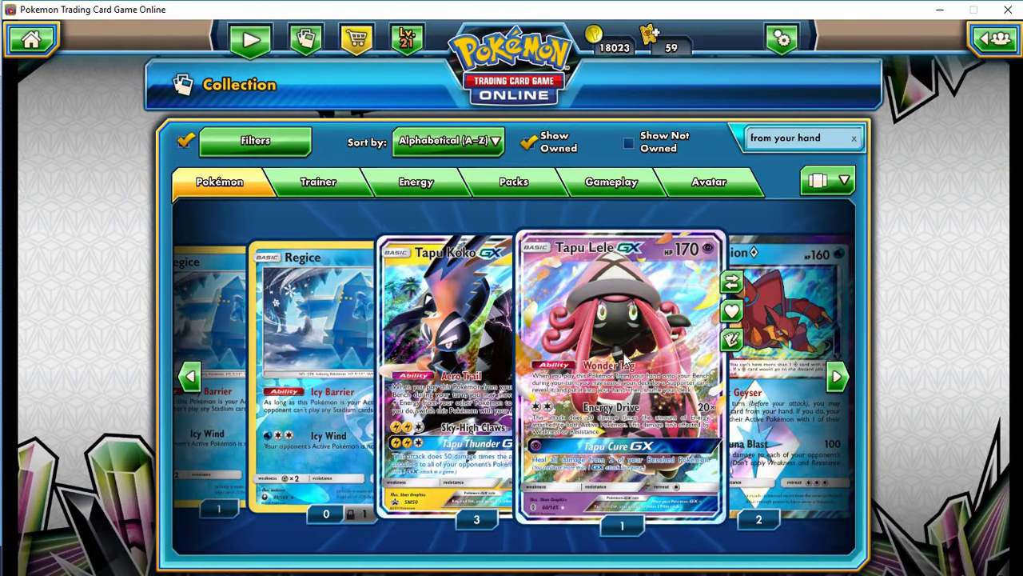
click(194, 378)
click(193, 378)
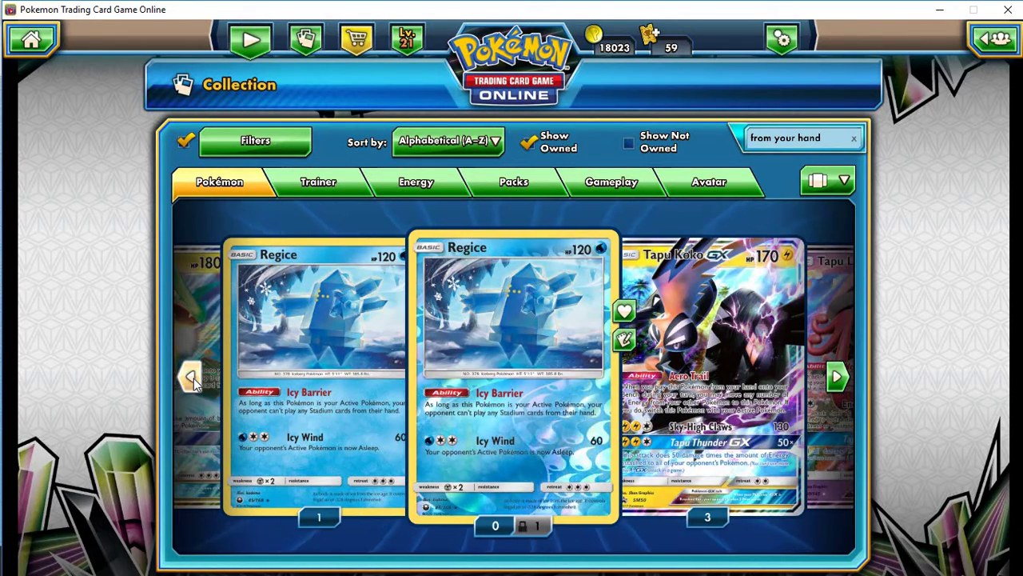
click(194, 378)
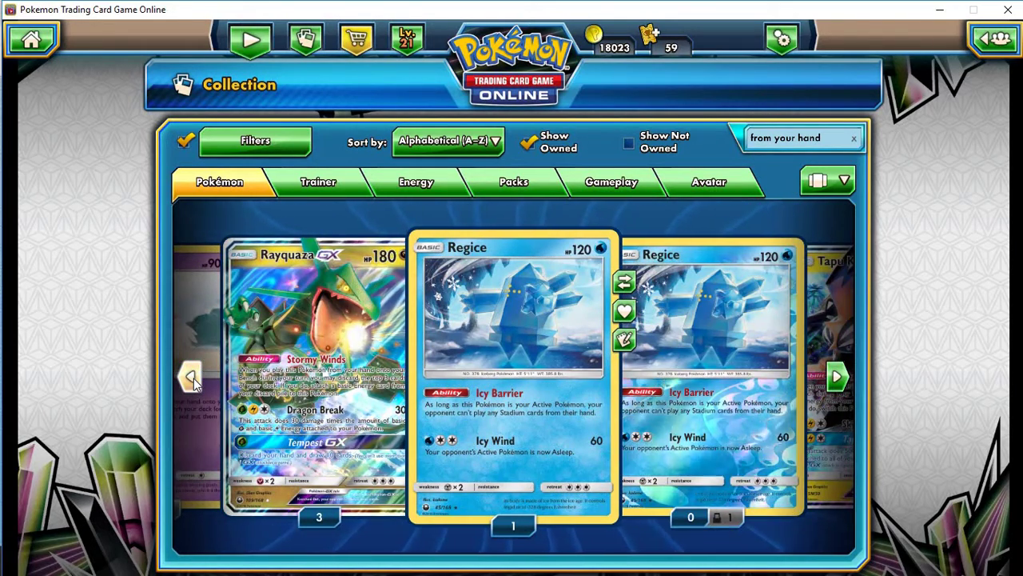
click(193, 378)
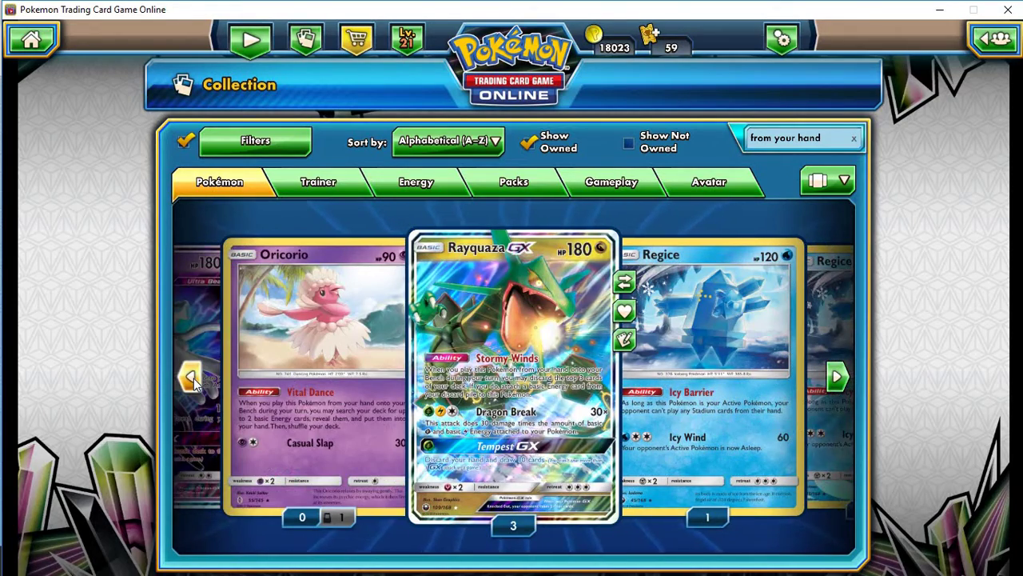
click(194, 378)
click(193, 378)
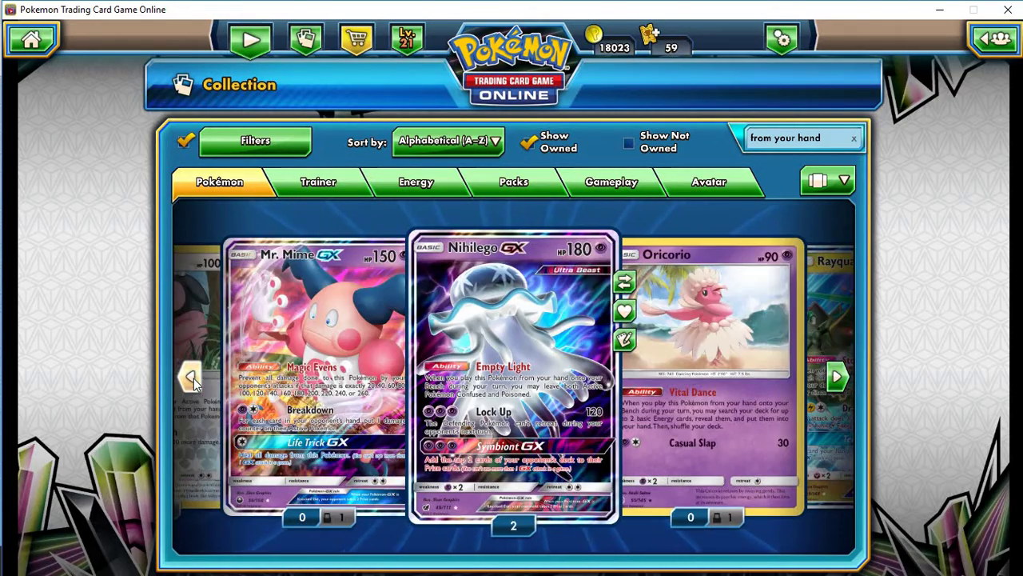
click(194, 378)
click(194, 378)
click(194, 378)
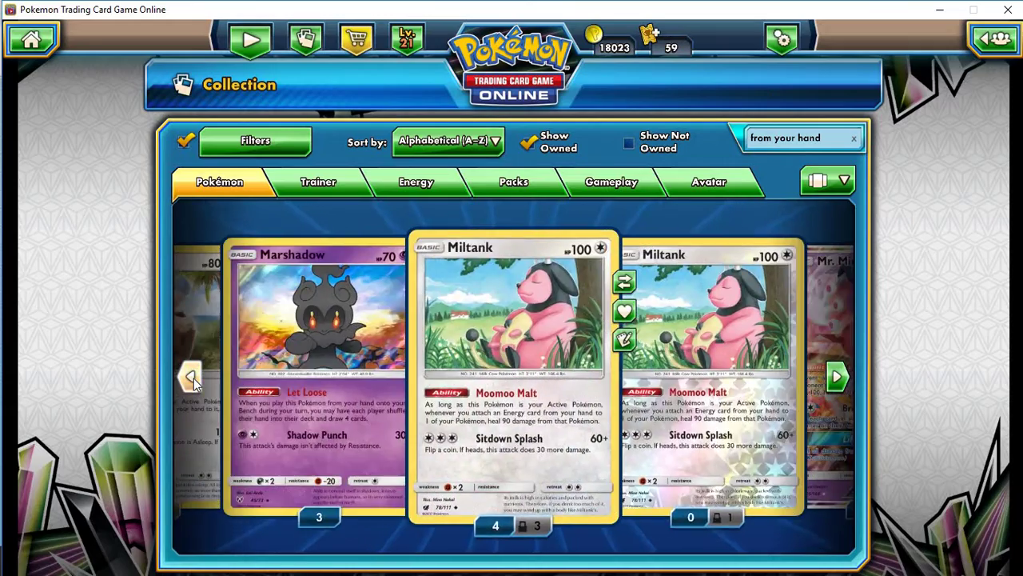
click(193, 379)
click(193, 378)
click(193, 378)
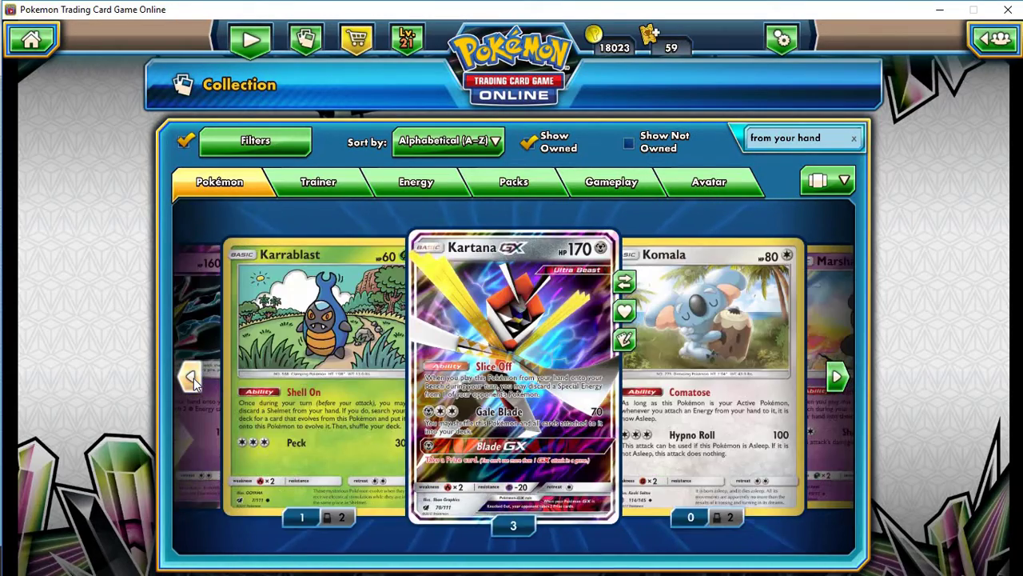
click(193, 378)
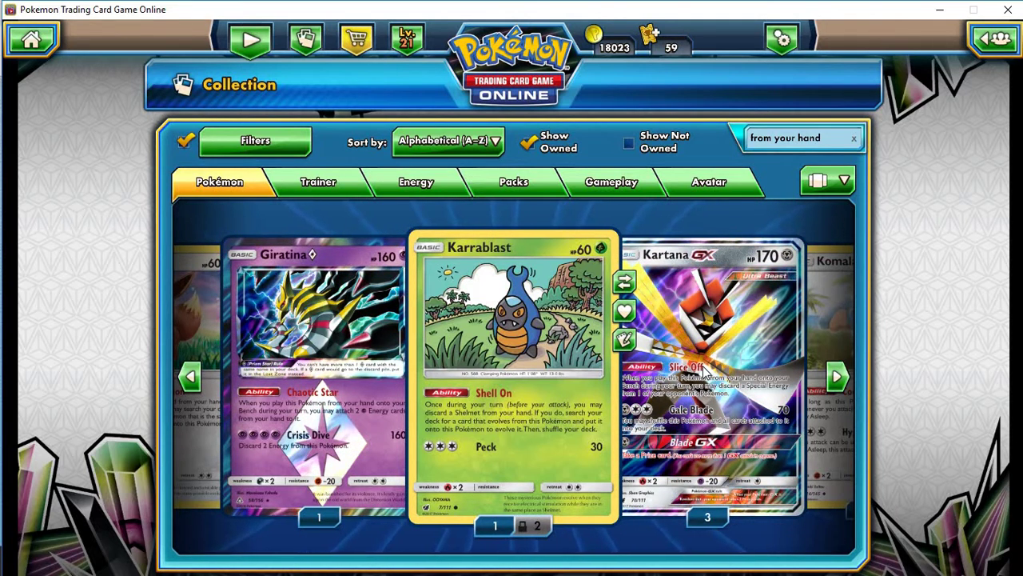
Switch to the Lost Thunder set list in Chrome and examine the Giratina entry with the Torn Door ability above Cofagrigus.
key(alt+Tab)
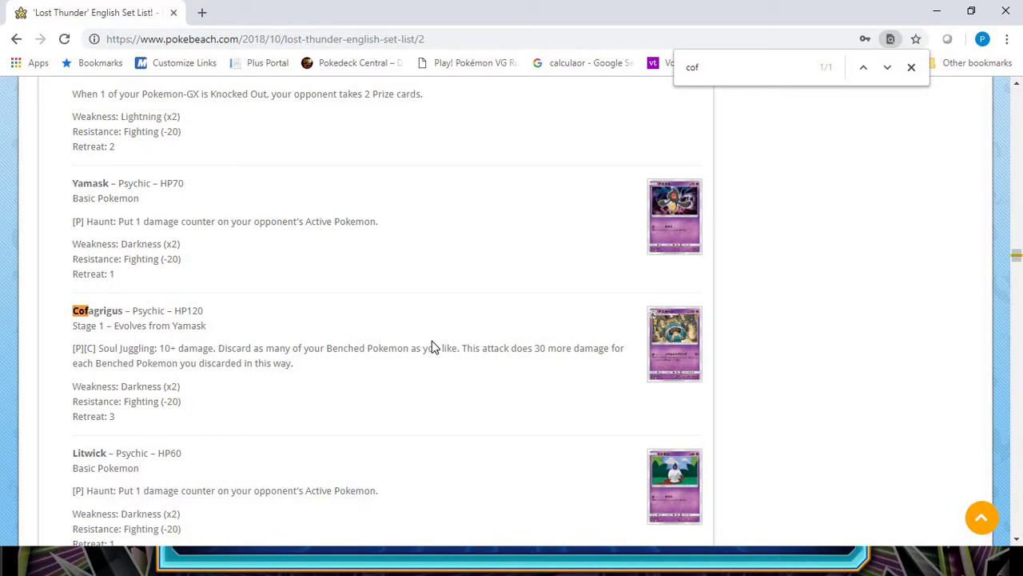
scroll(431, 347, up, 1)
scroll(432, 346, up, 1)
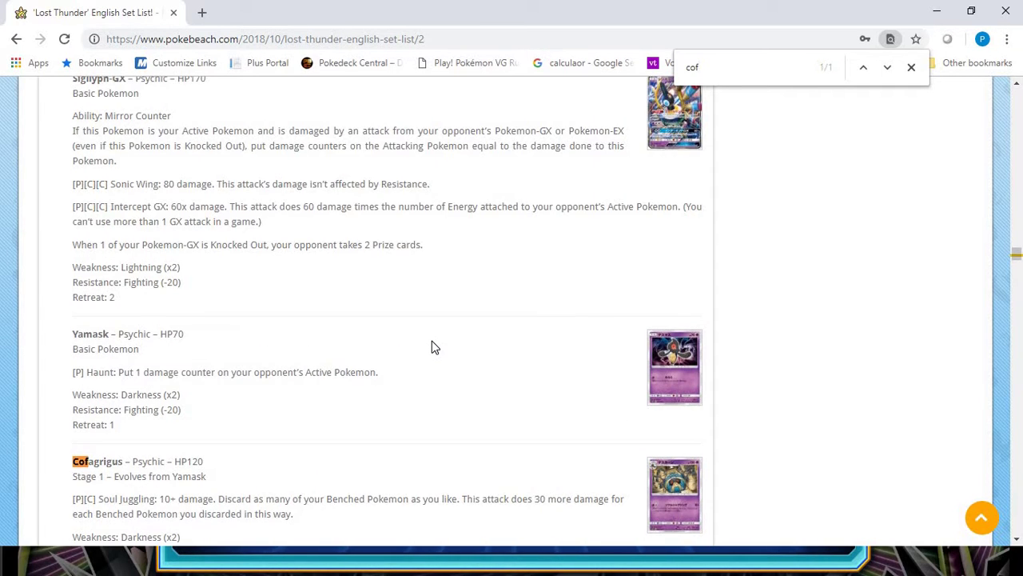
scroll(432, 347, up, 2)
scroll(432, 346, up, 1)
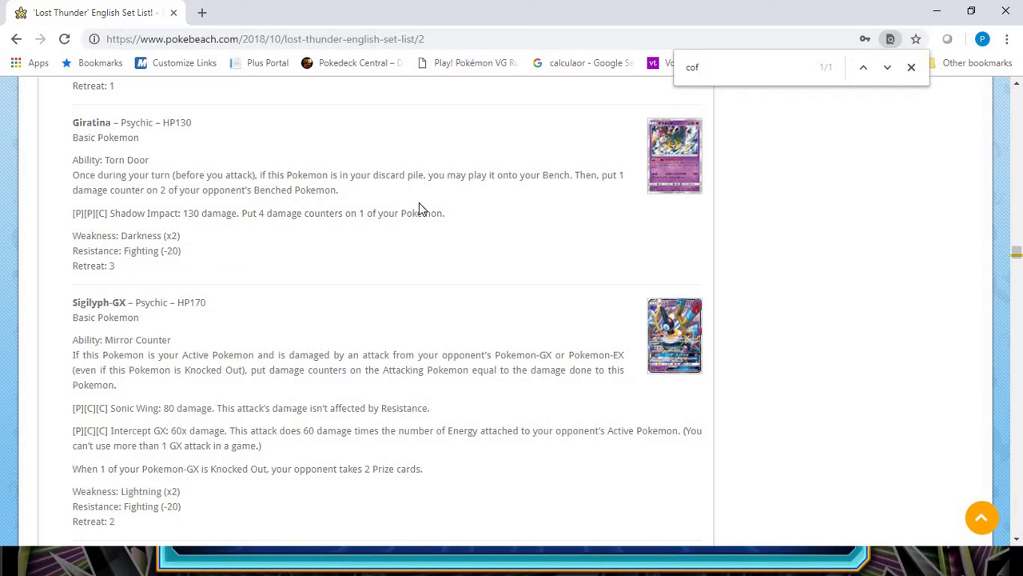
Switch to the Excel tracking workbook and inspect the damage formulas for one discarded Pokemon with 1, 2 and 4 Giratina.
key(alt+Tab)
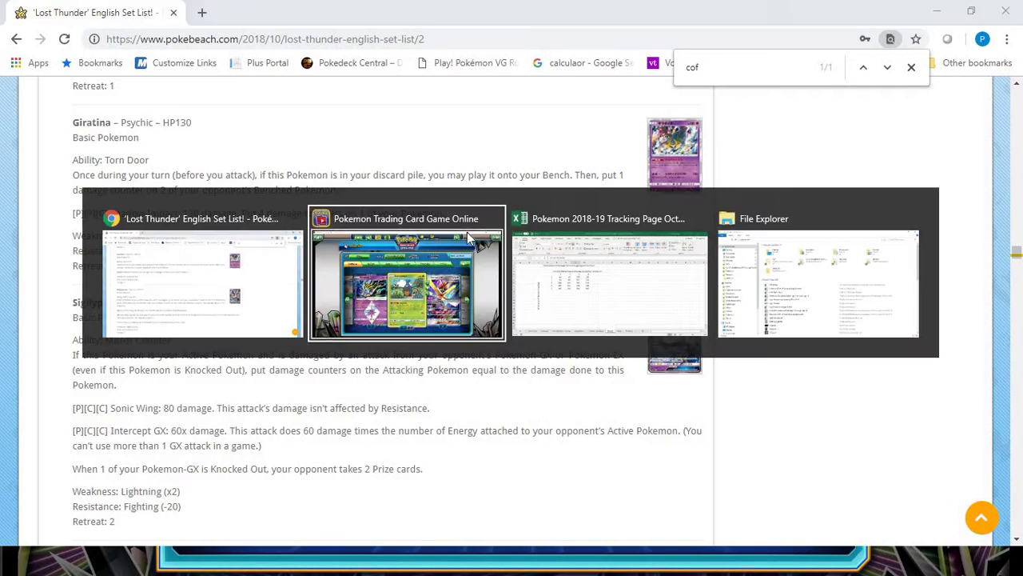
key(alt+Tab)
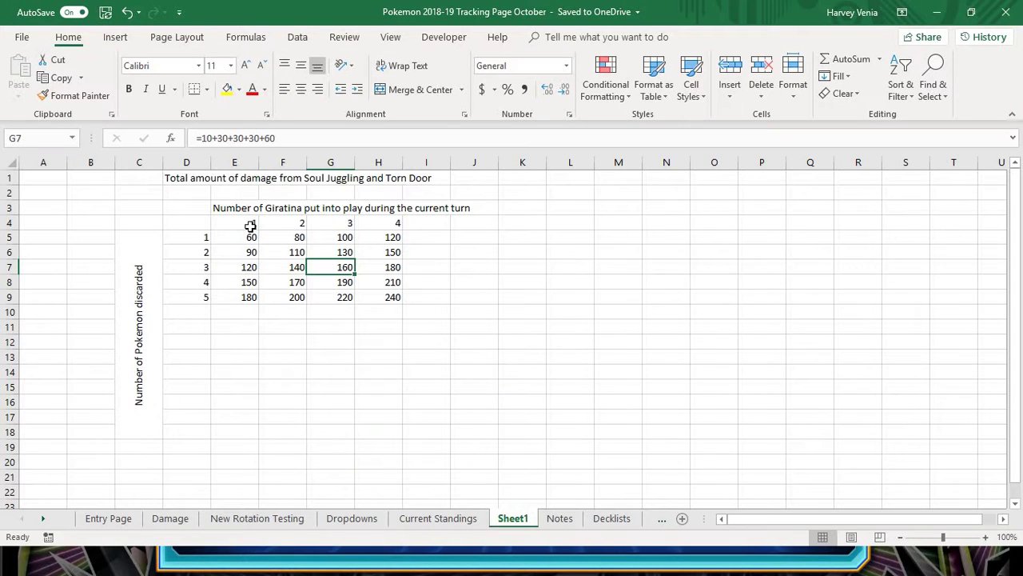
click(278, 314)
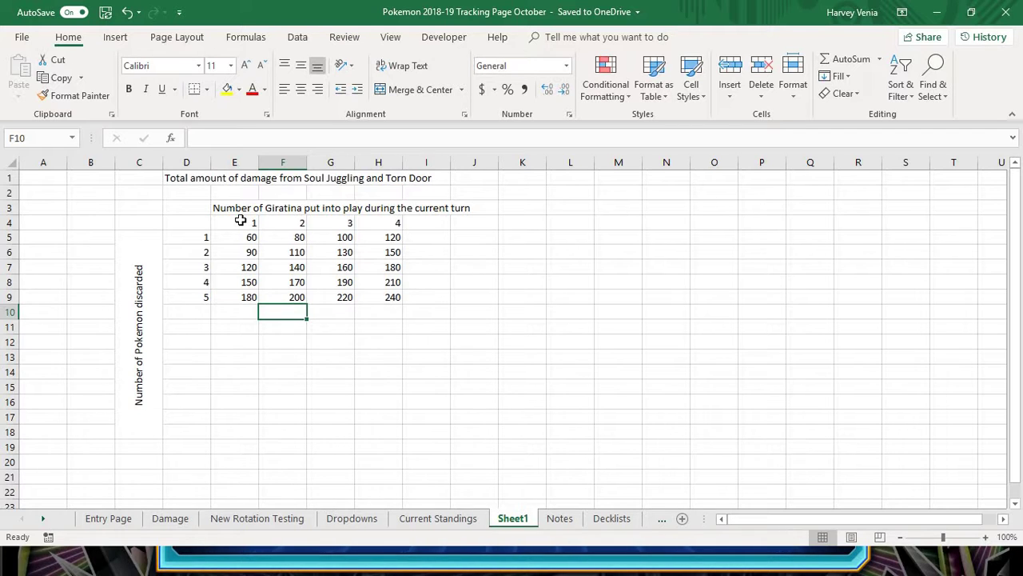
click(244, 222)
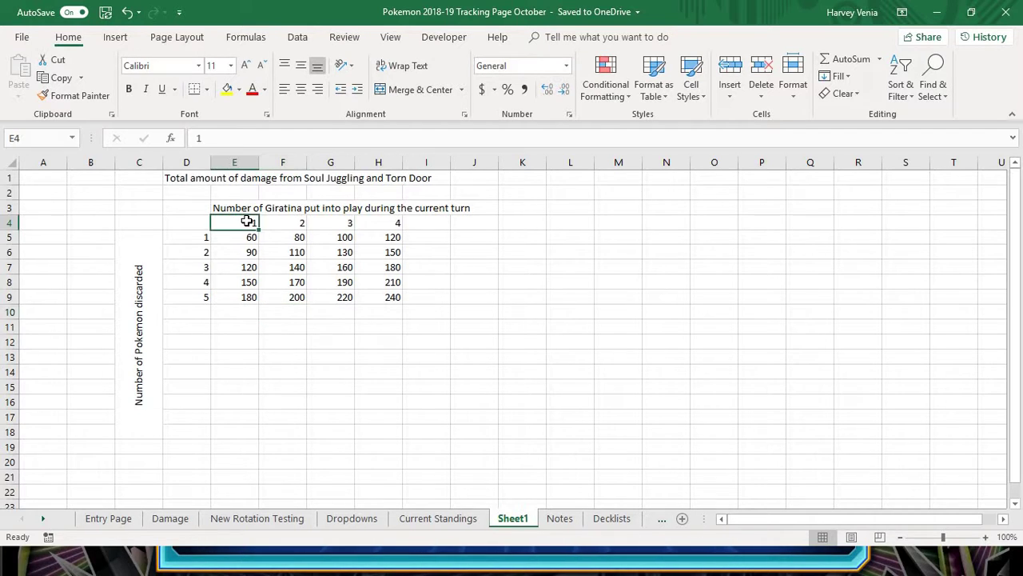
click(251, 238)
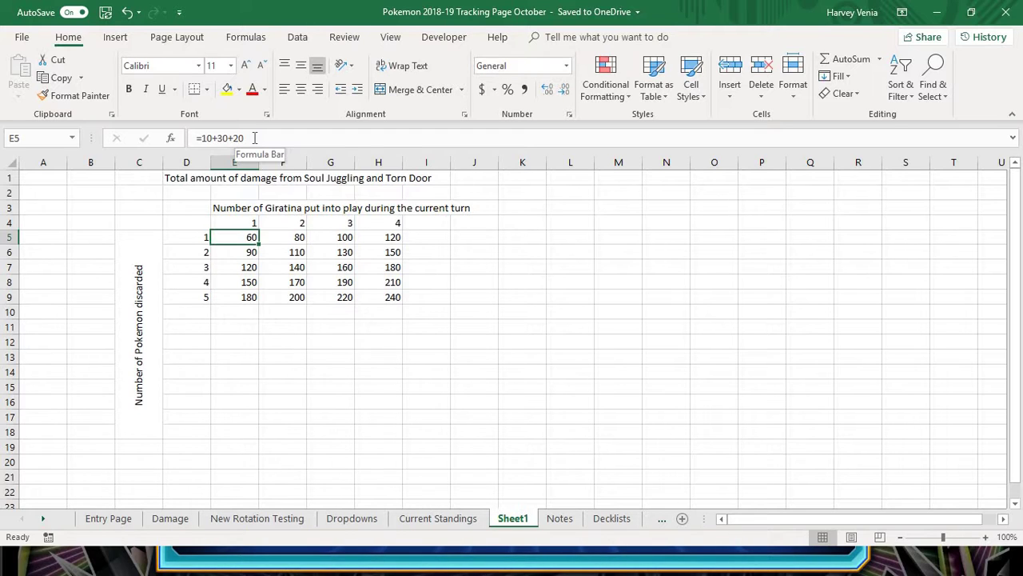
click(296, 239)
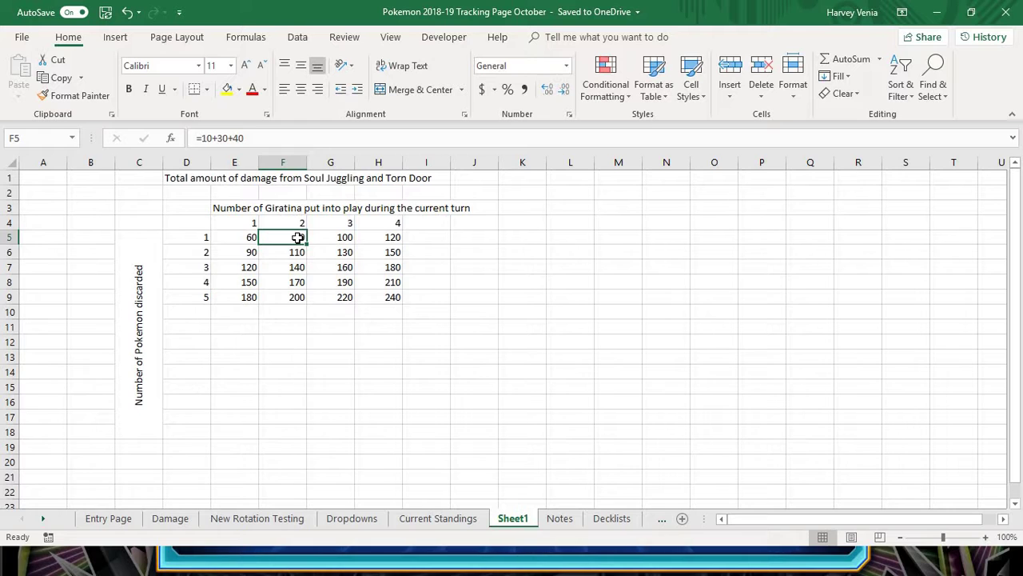
click(379, 233)
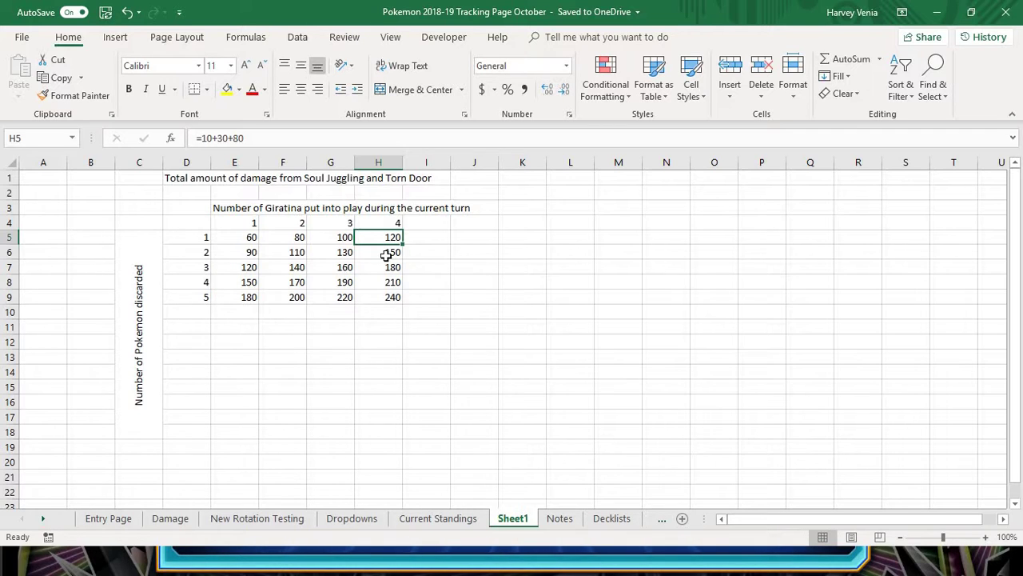
Examine the Soul Juggling portion of the damage formulas in cells E5 and F6 without changing them.
click(252, 239)
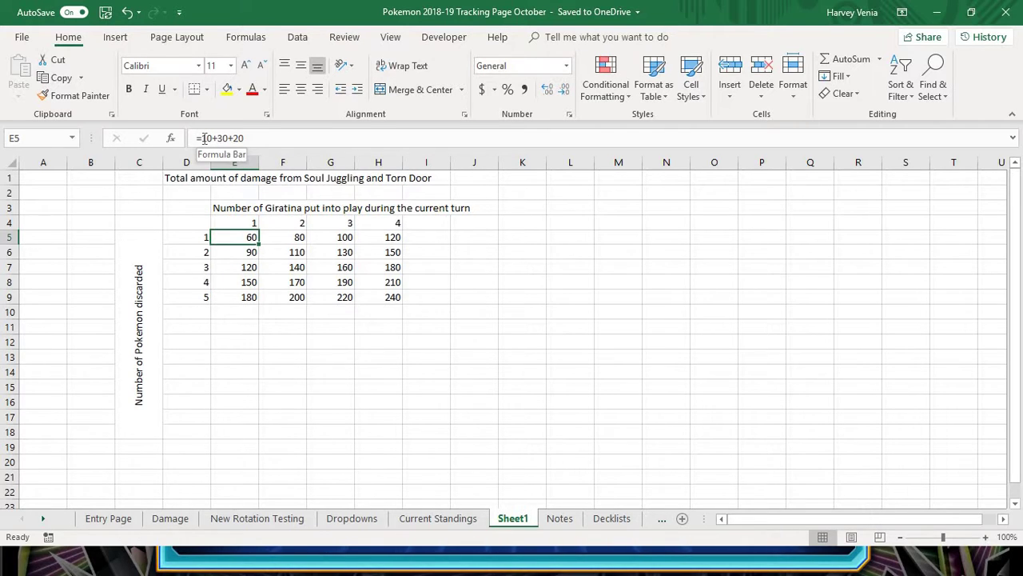
drag(203, 138, 229, 138)
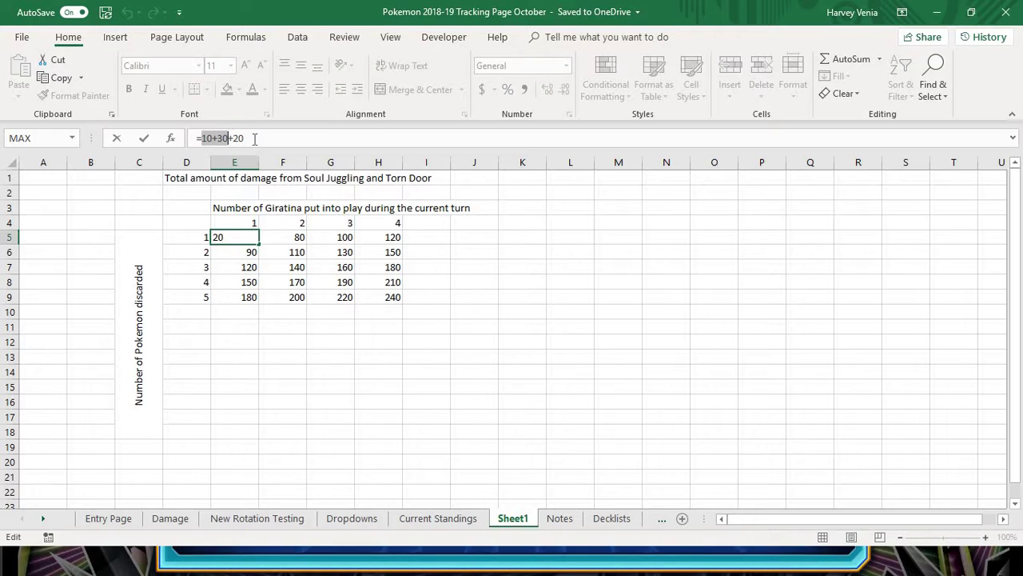
key(Escape)
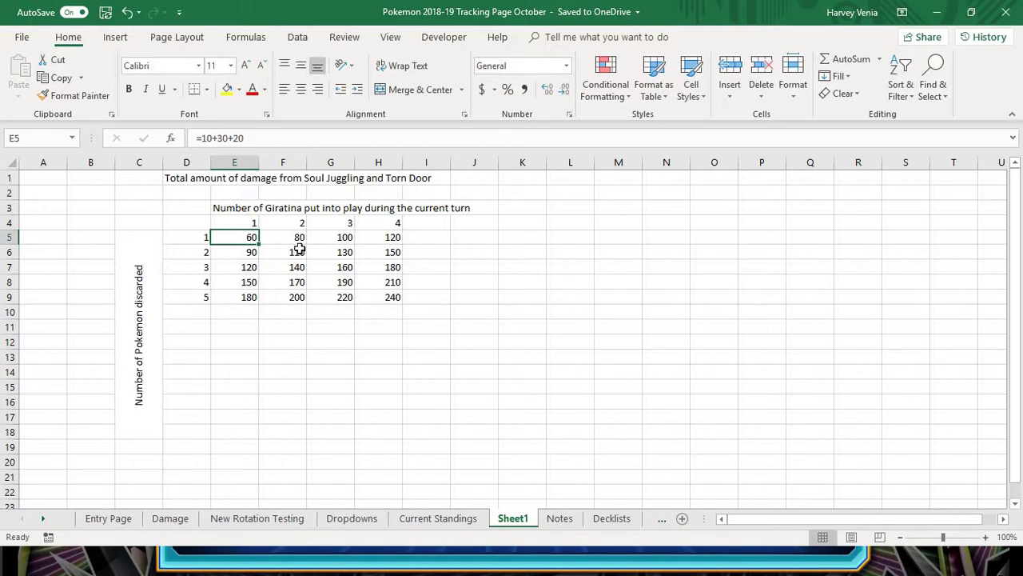
click(299, 248)
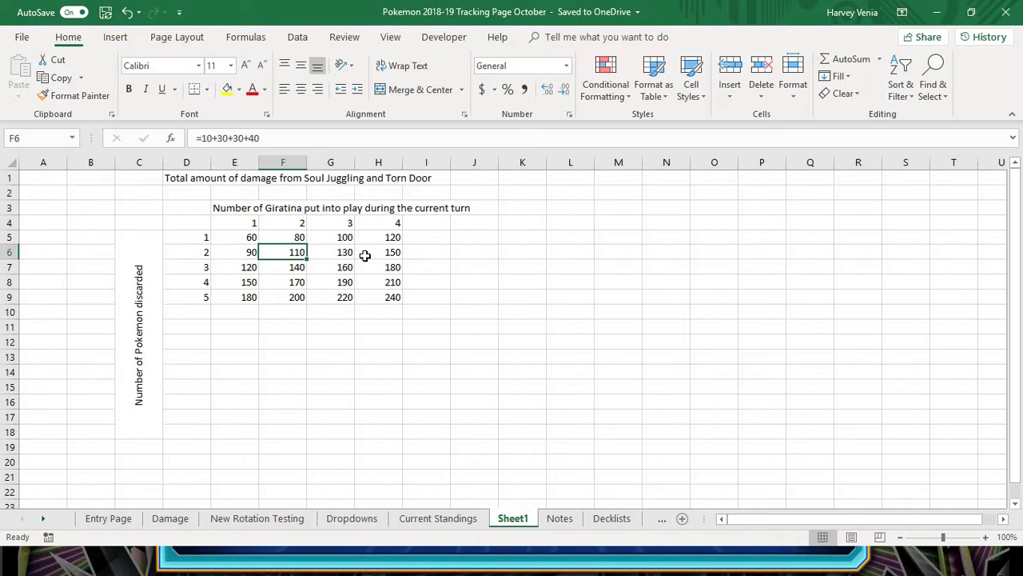
click(205, 137)
drag(205, 137, 244, 136)
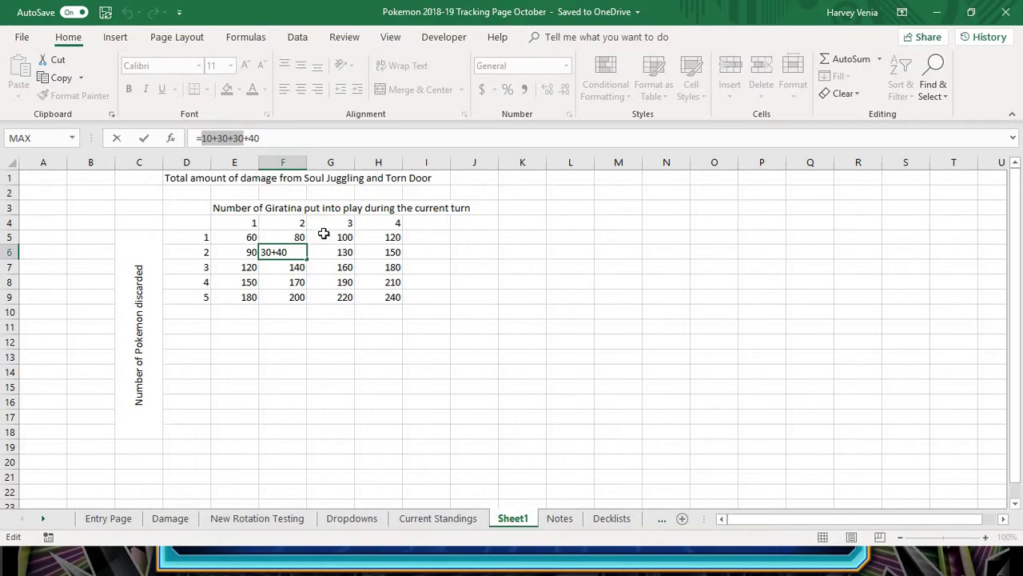
key(Escape)
Examine the Soul Juggling portion of the formula in G7 and inspect the formula in H9.
click(338, 267)
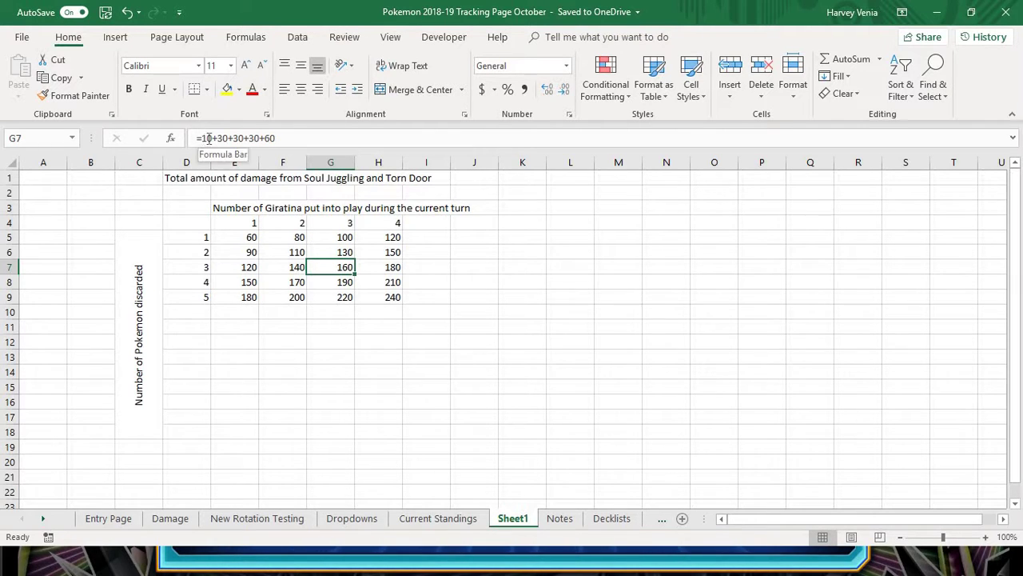
drag(202, 138, 262, 139)
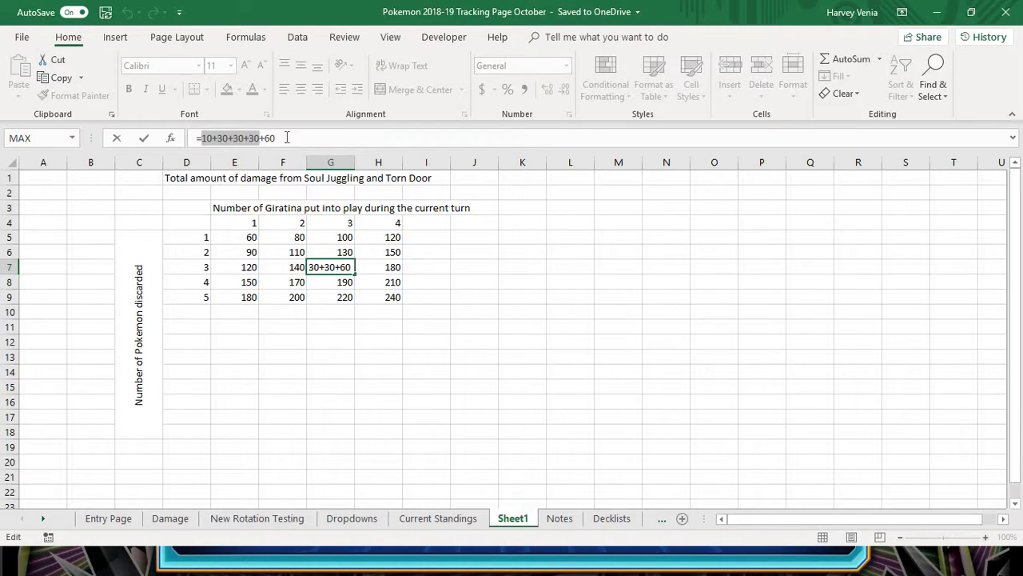
key(ctrl+Return)
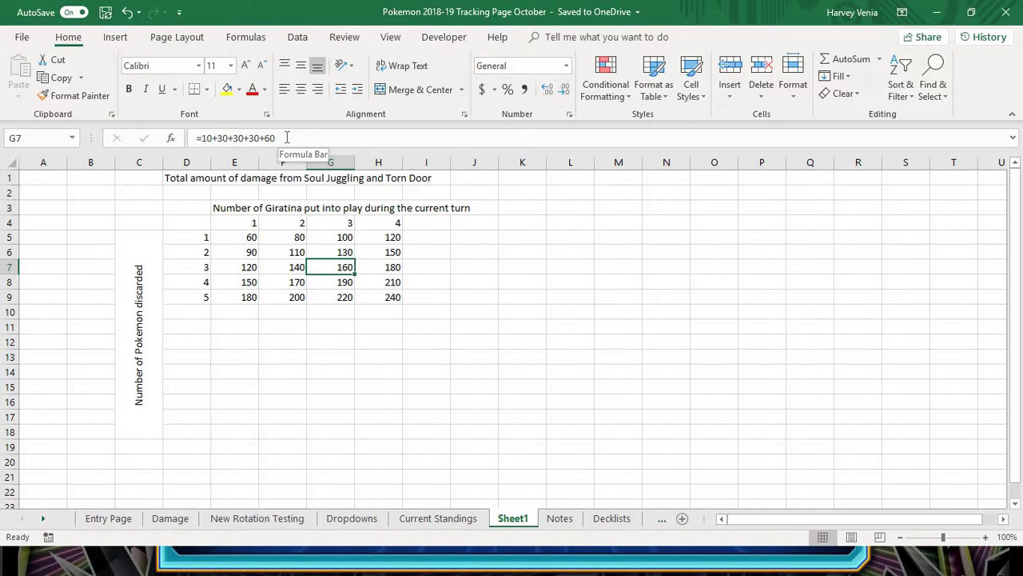
click(378, 297)
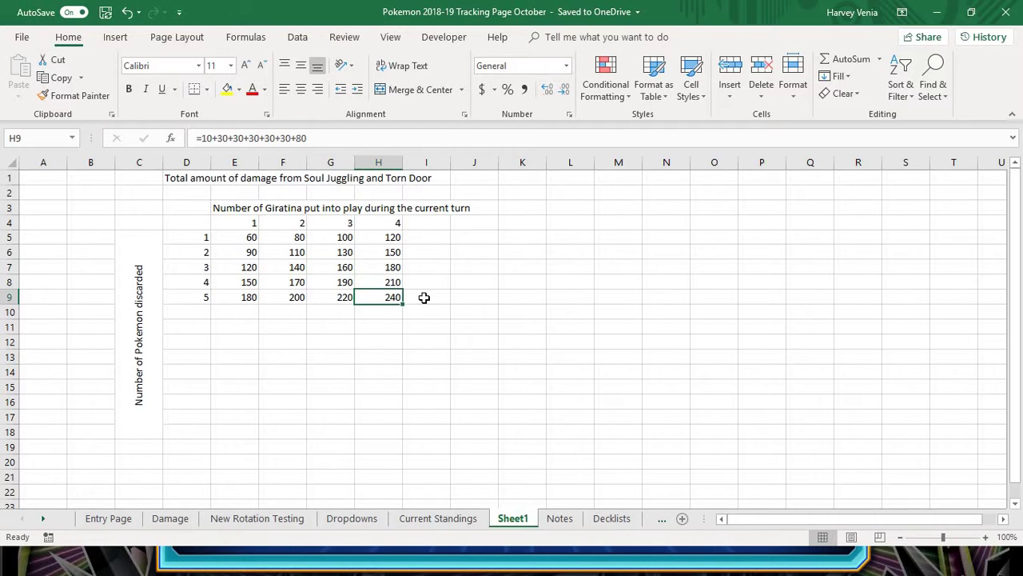